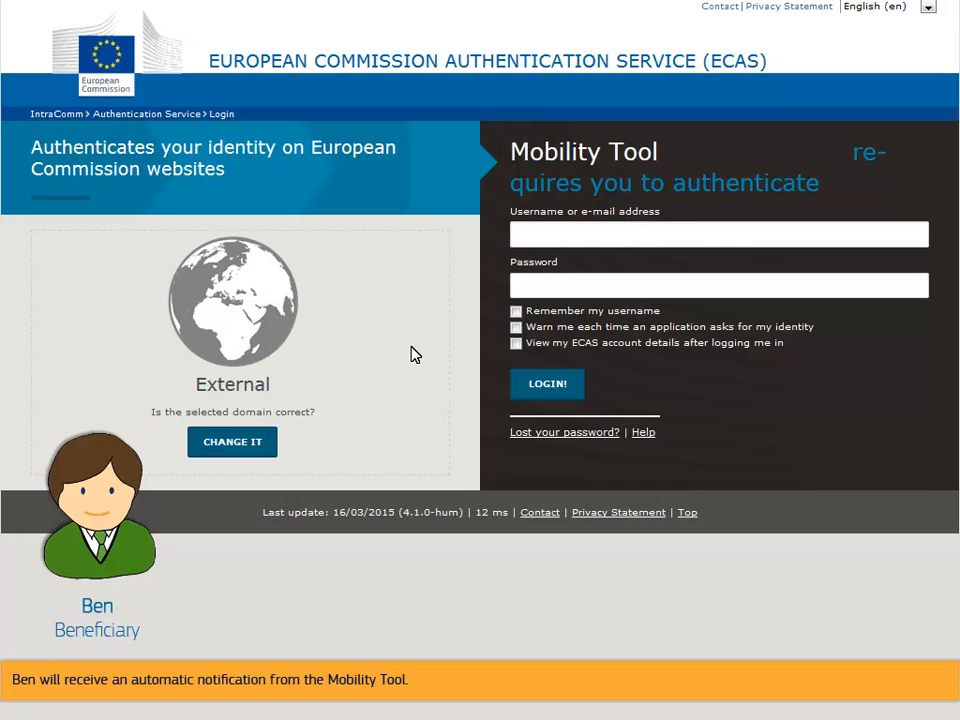
Step: Log in with the beneficiary's ECAS username and password and open grant agreement 2014-1-FR01-KA103-000141
type("beneficiary")
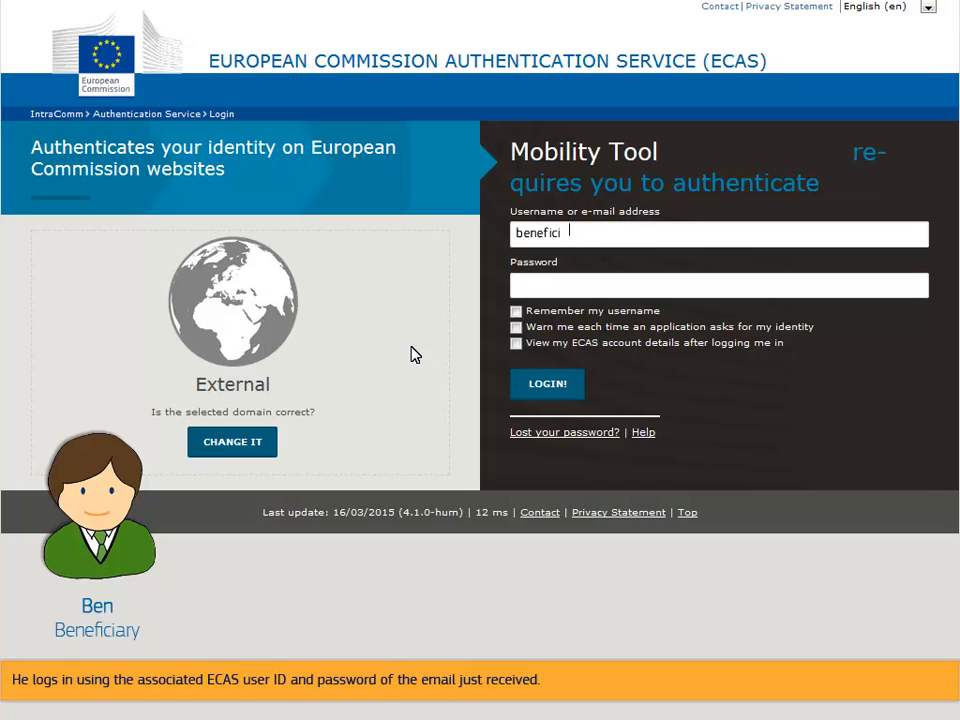
key("Tab")
type("••••••••••")
left_click(542, 386)
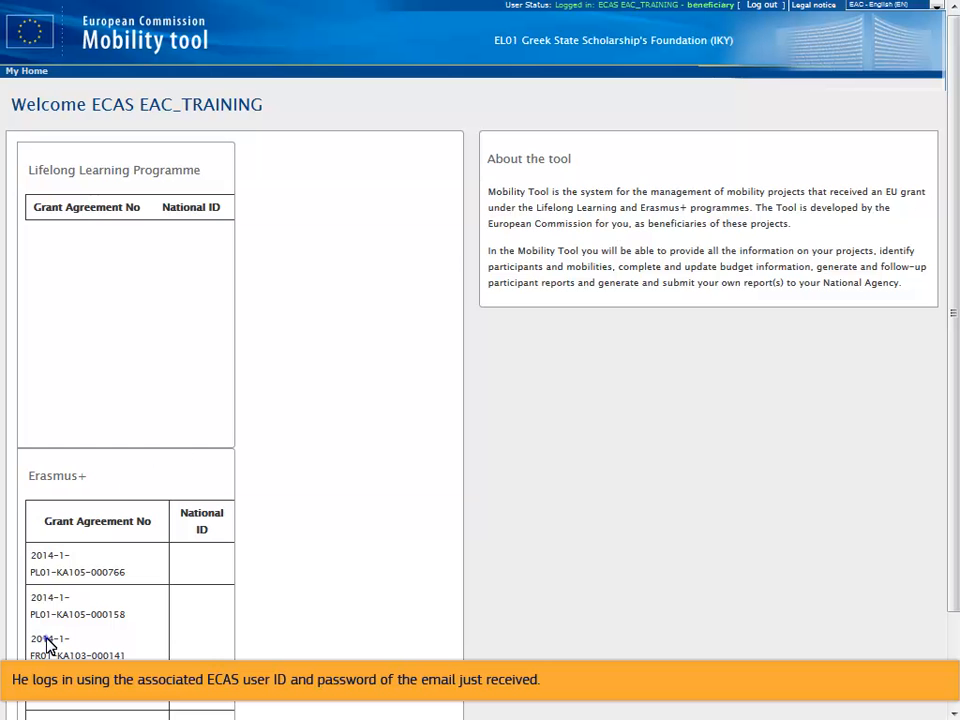
left_click(46, 645)
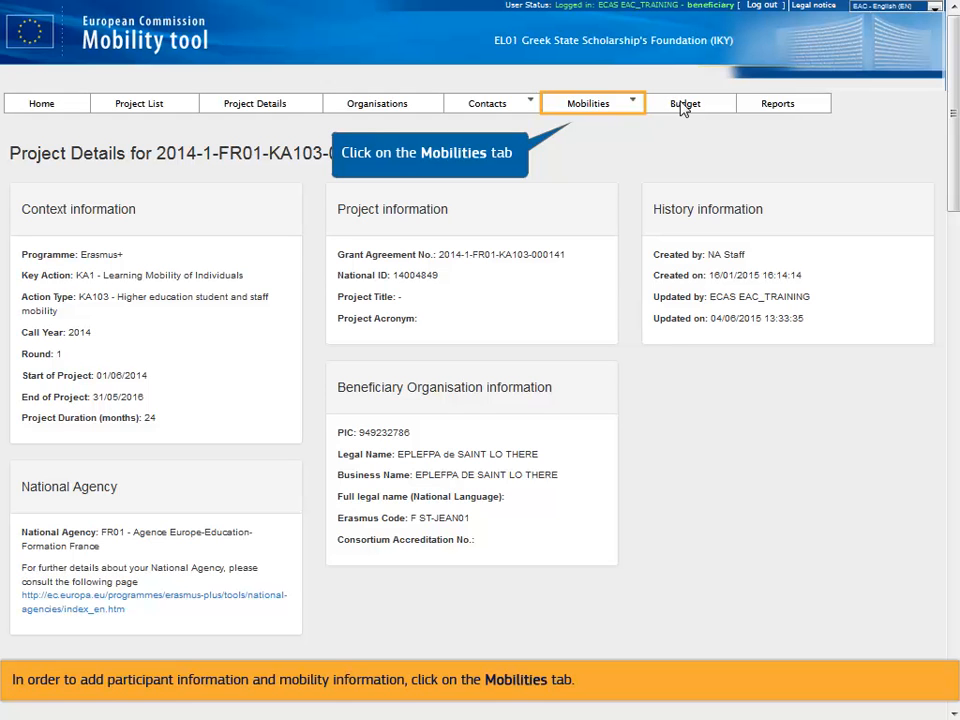
Step: Add a new mobility from the project's Mobilities list with activity type HE-SMS-P
left_click(589, 107)
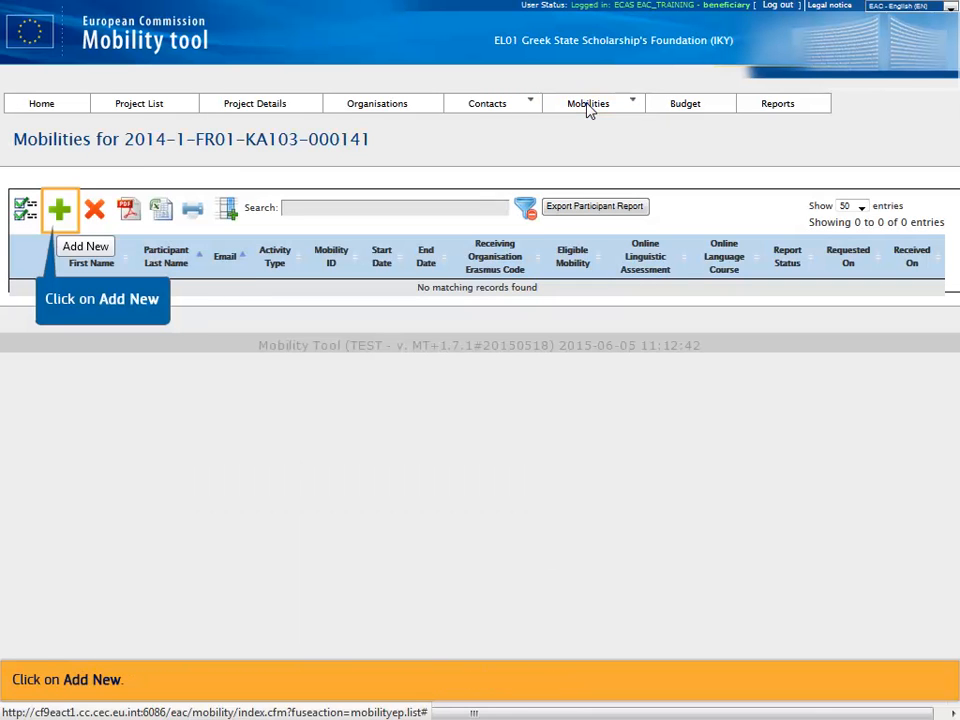
left_click(59, 208)
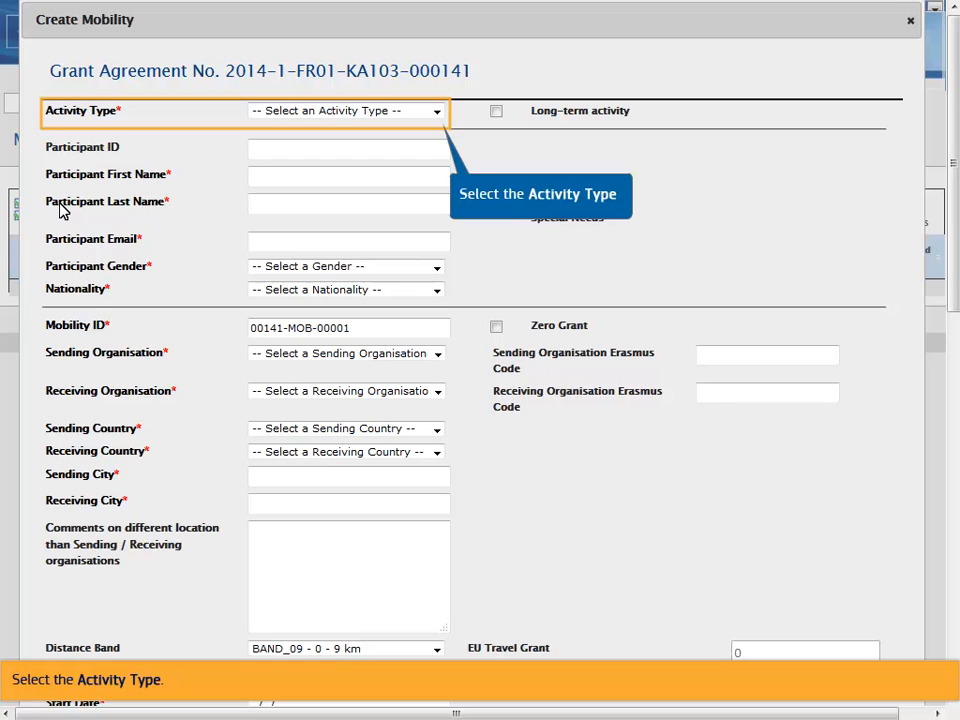
left_click(437, 113)
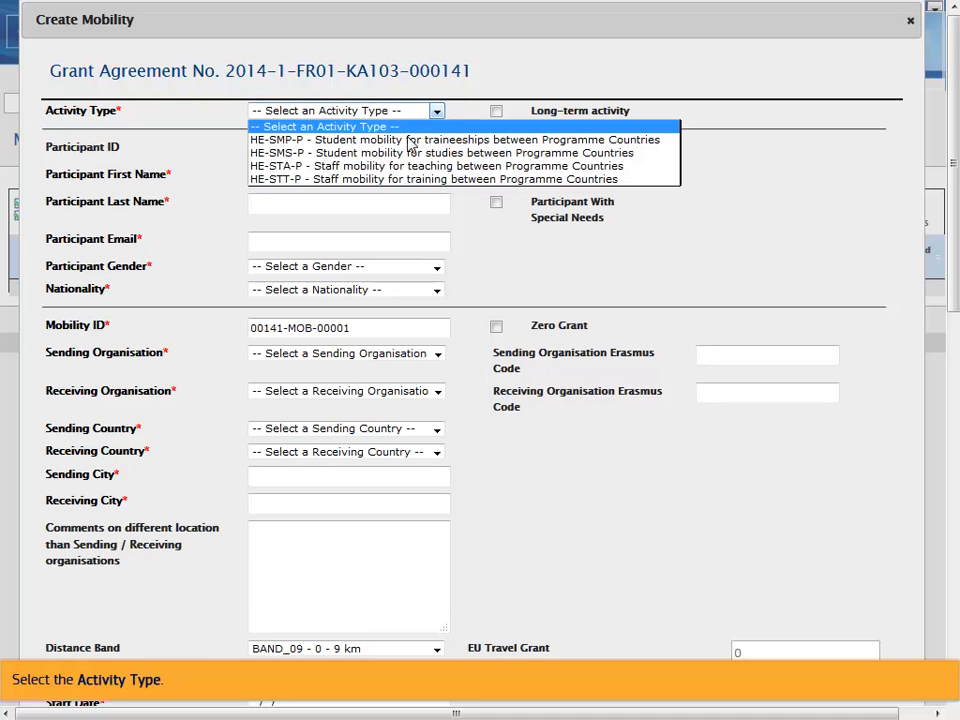
left_click(408, 153)
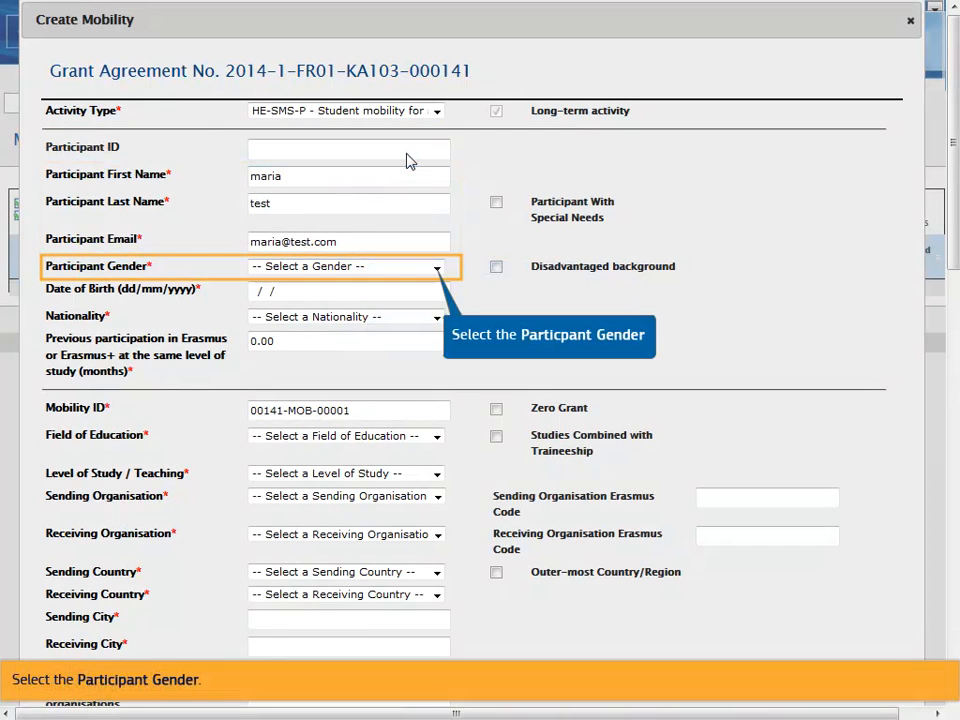
Step: Set the participant's gender to F - Female, enter their date of birth, and choose nationality FR - France
left_click(437, 268)
left_click(420, 297)
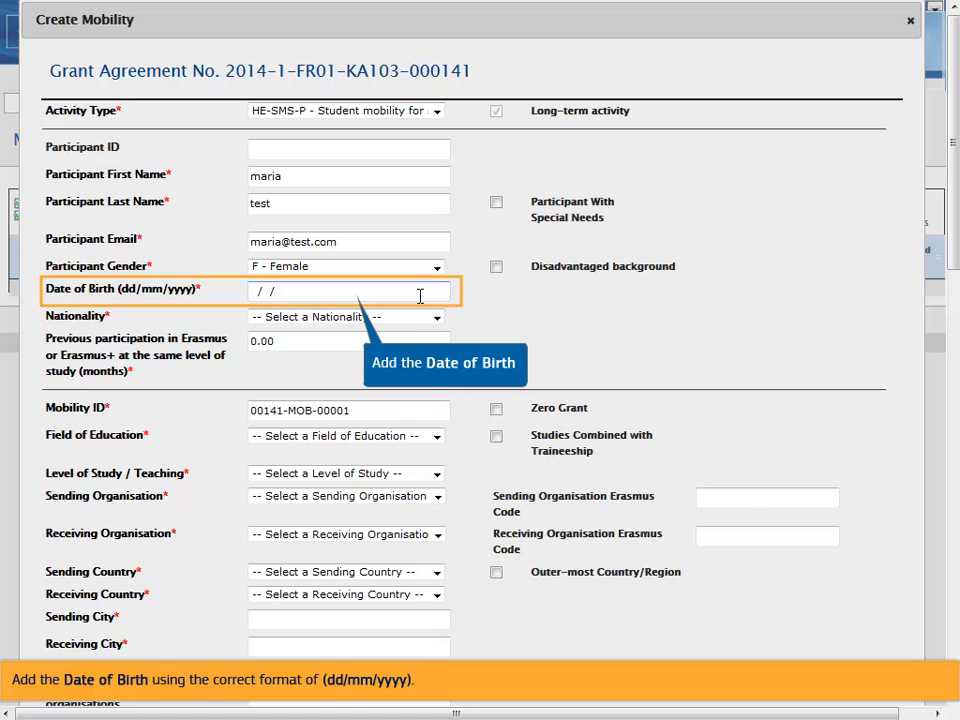
left_click(264, 292)
type("22091980")
key("Tab")
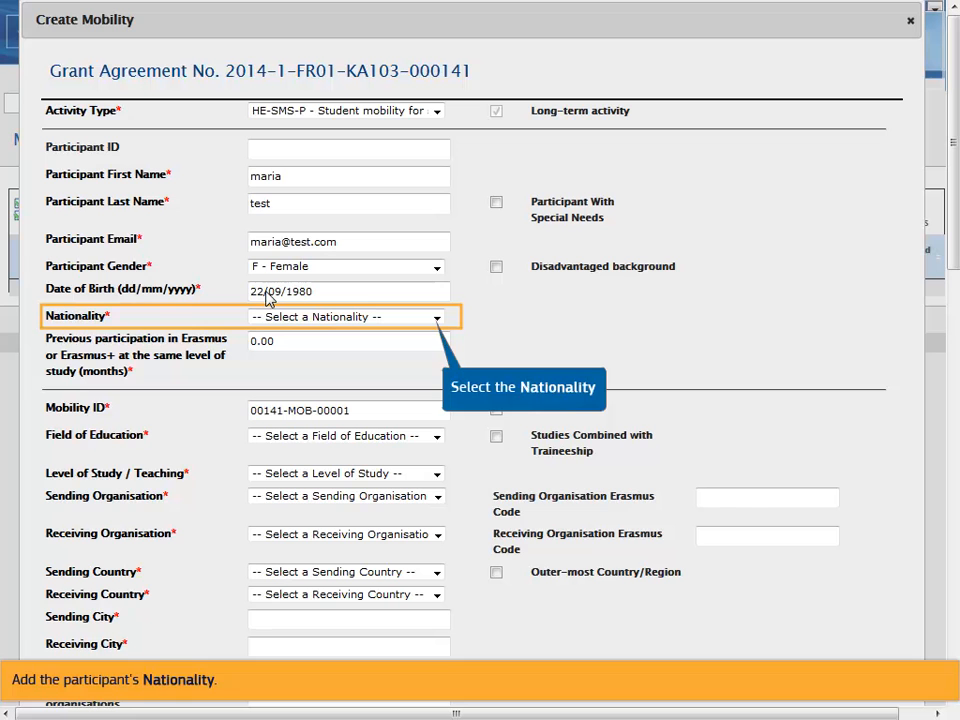
left_click(438, 319)
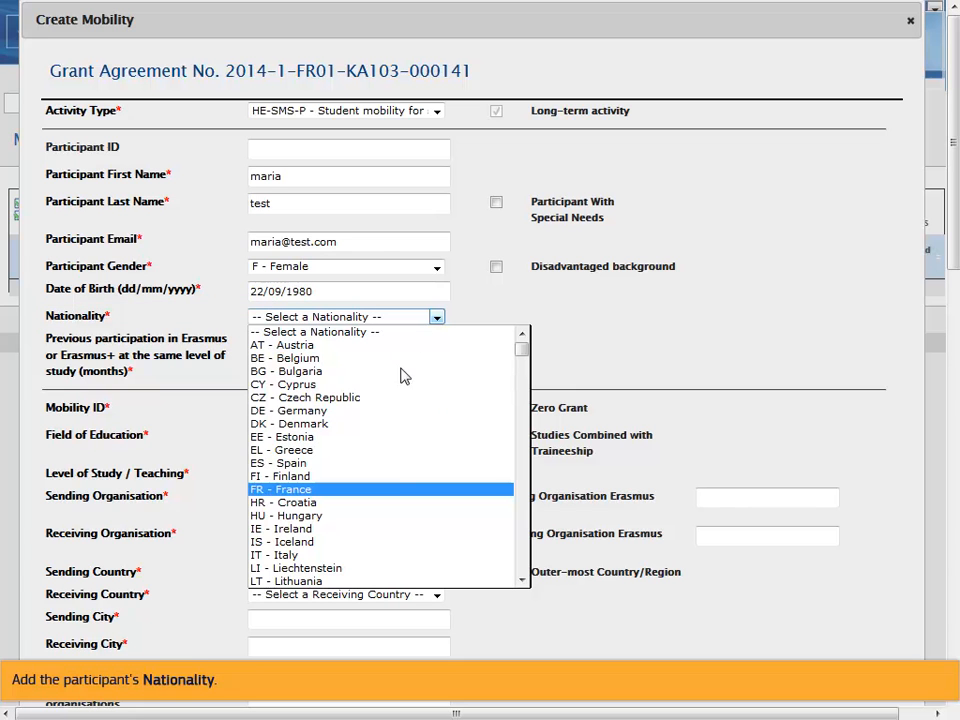
left_click(394, 490)
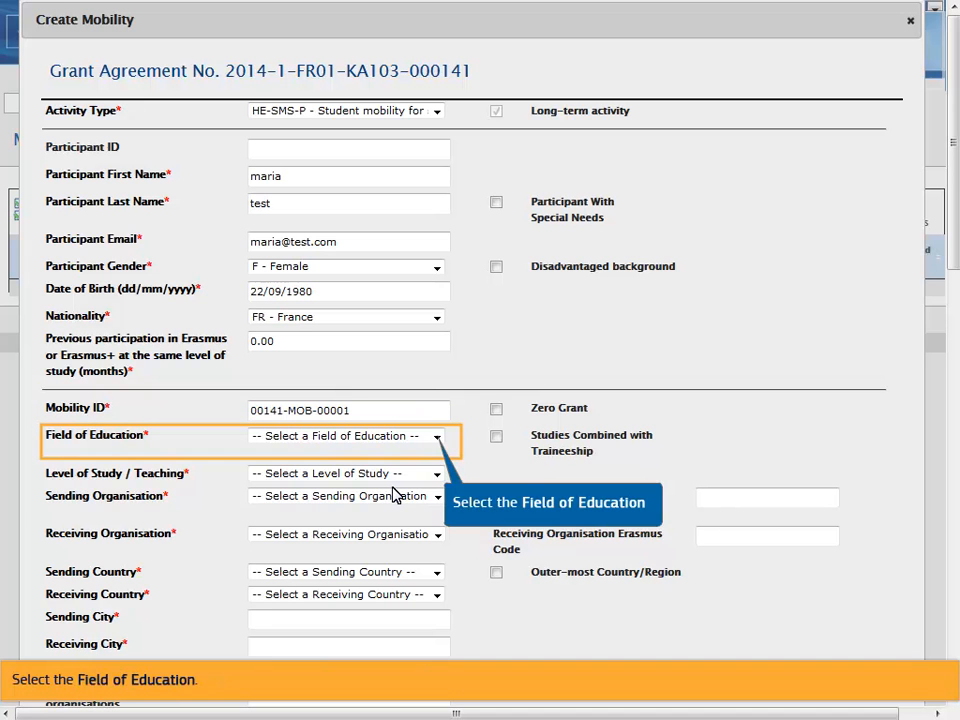
Step: Set the field of education to 0213 Fine arts and the level of study to ISCED-7
left_click(438, 440)
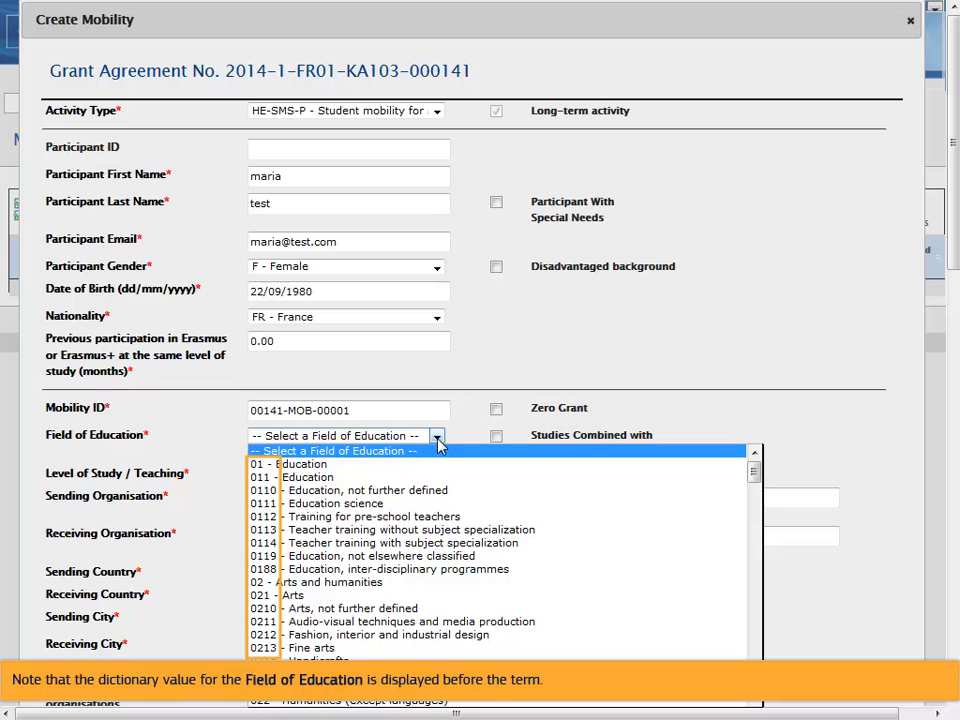
left_click(308, 649)
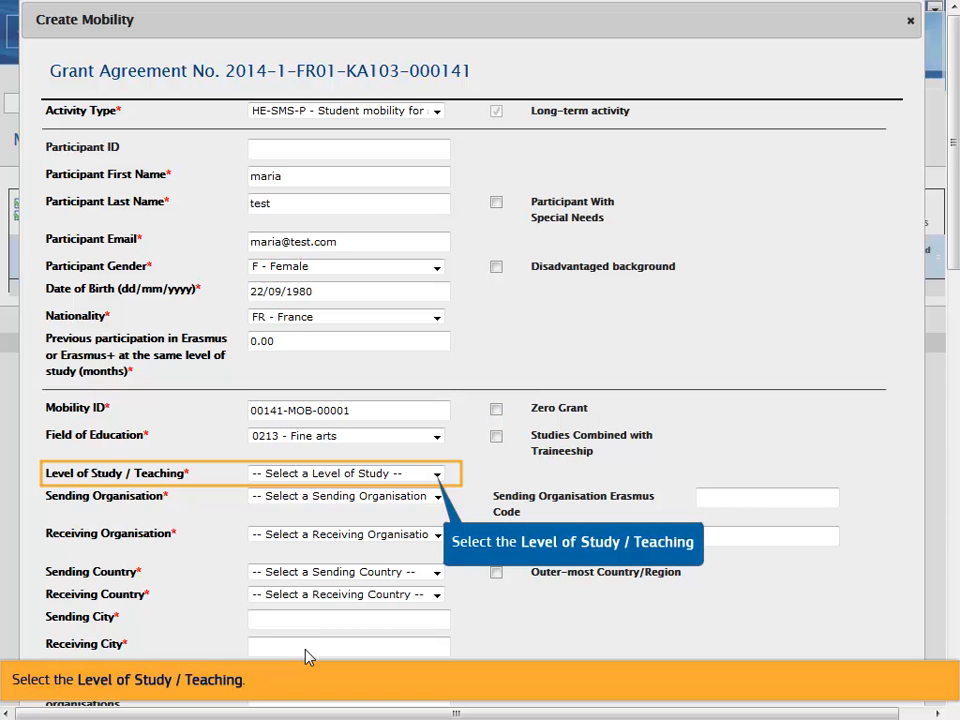
left_click(437, 476)
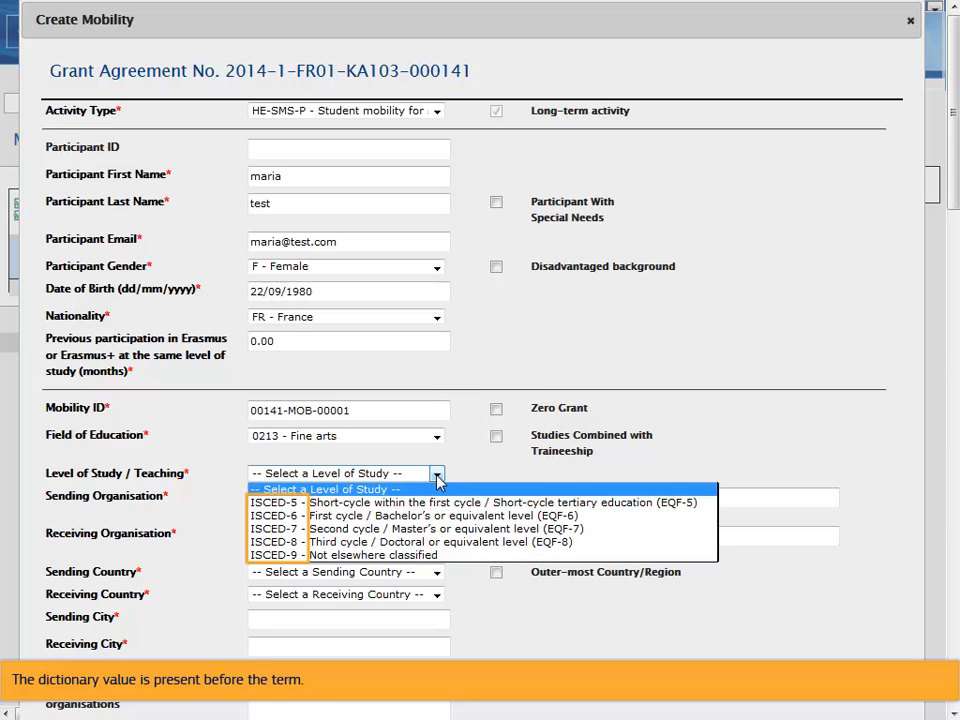
left_click(426, 530)
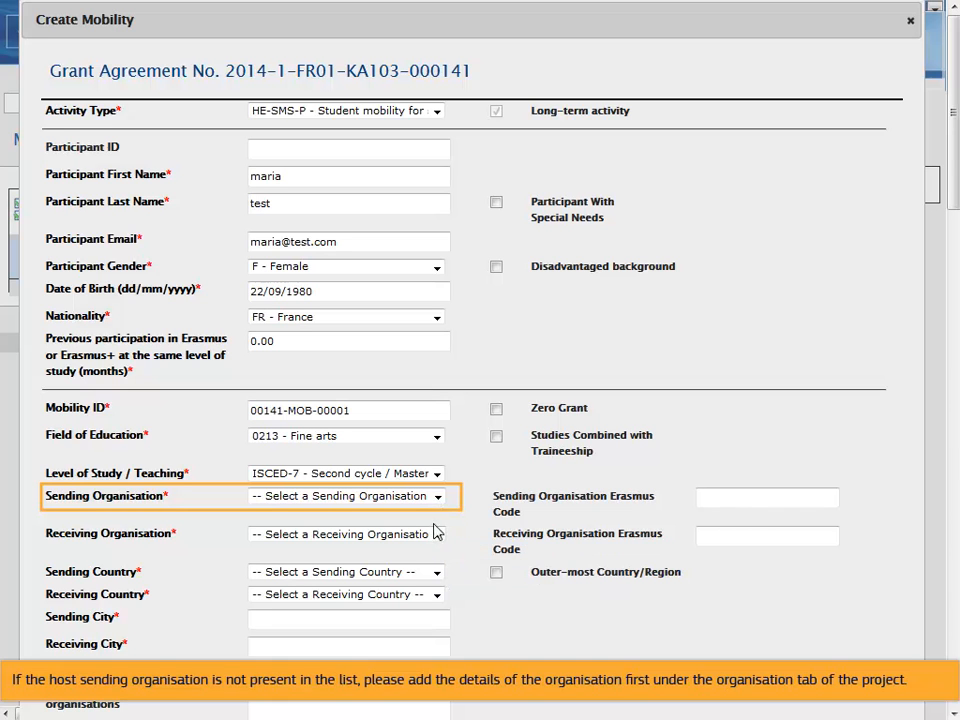
Step: Choose F ST-JEAN01 as sending organisation and IRLGALWAY01 as receiving organisation
left_click(437, 500)
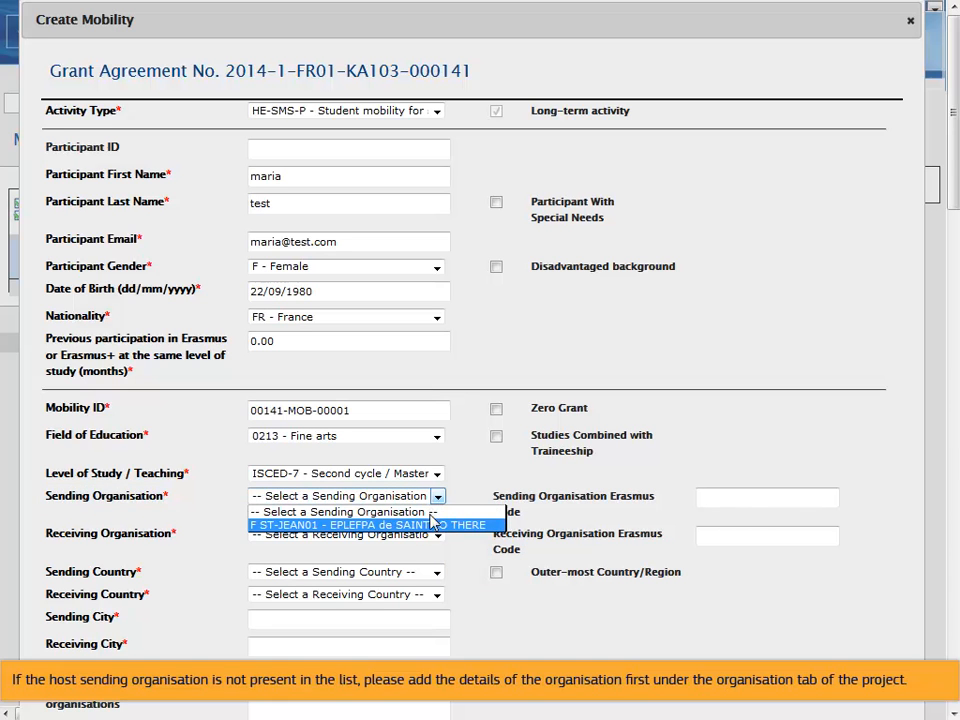
left_click(432, 527)
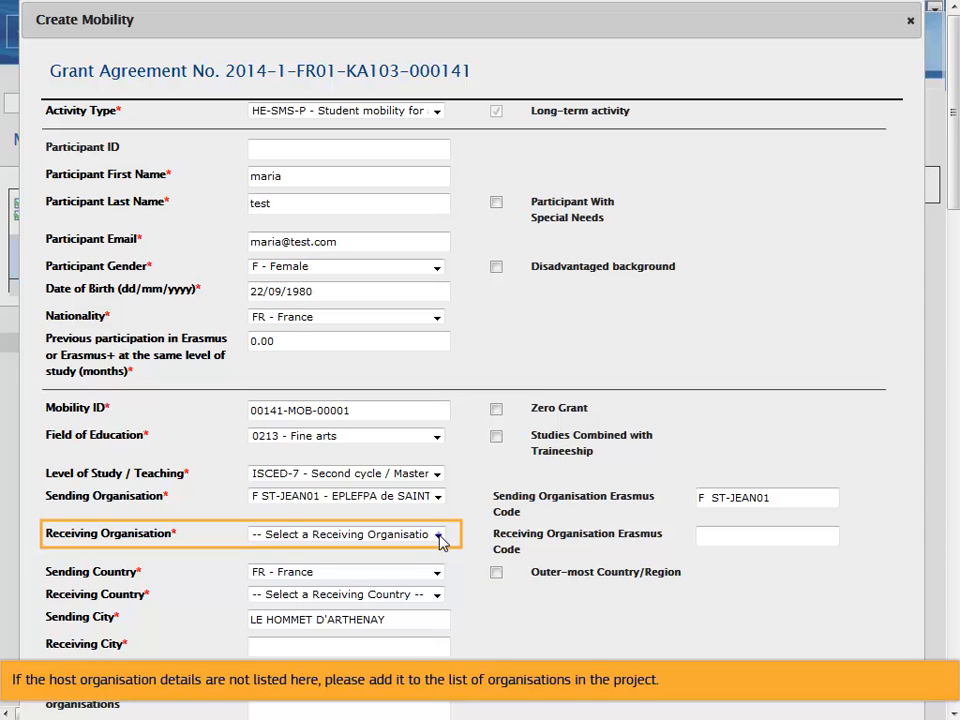
left_click(440, 537)
left_click(420, 562)
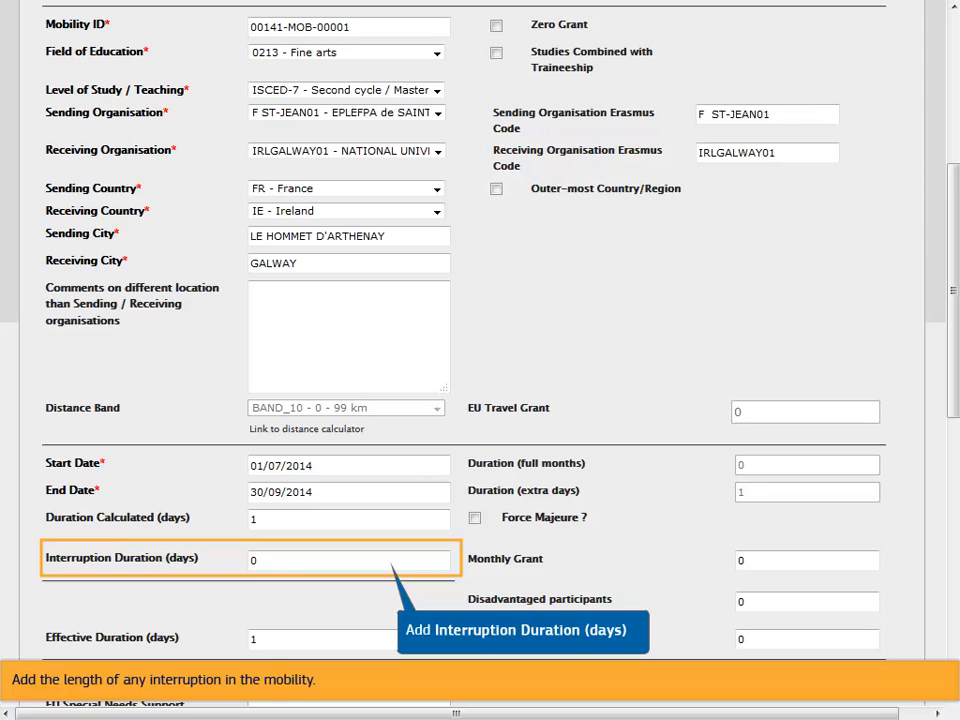
Step: Enter an interruption duration of 2 days and a monthly grant of 250
type("2")
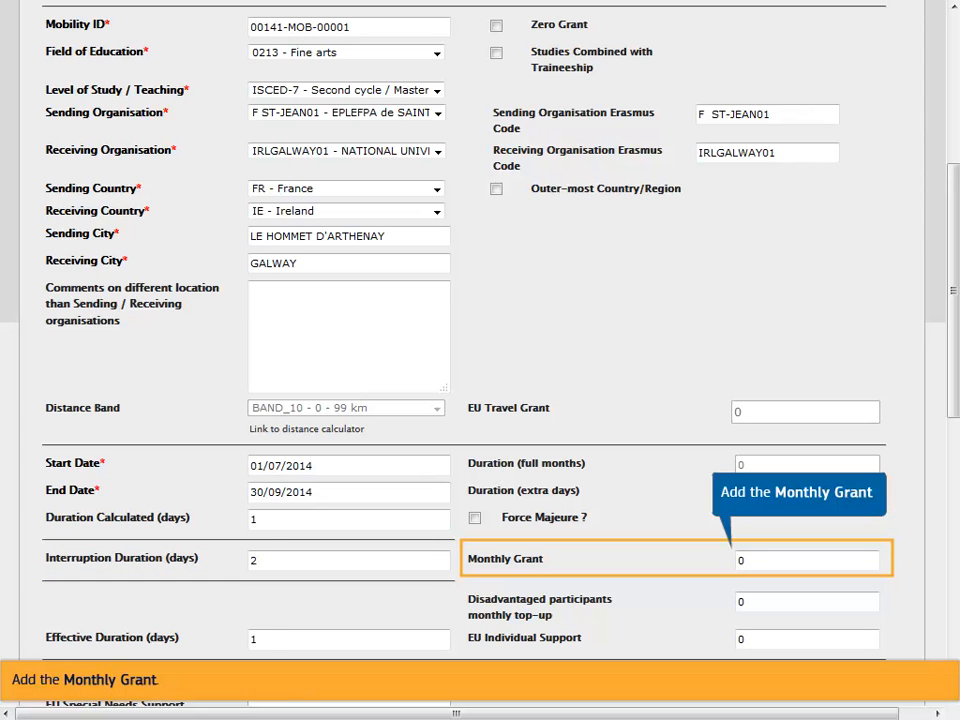
left_click(743, 560)
type("250")
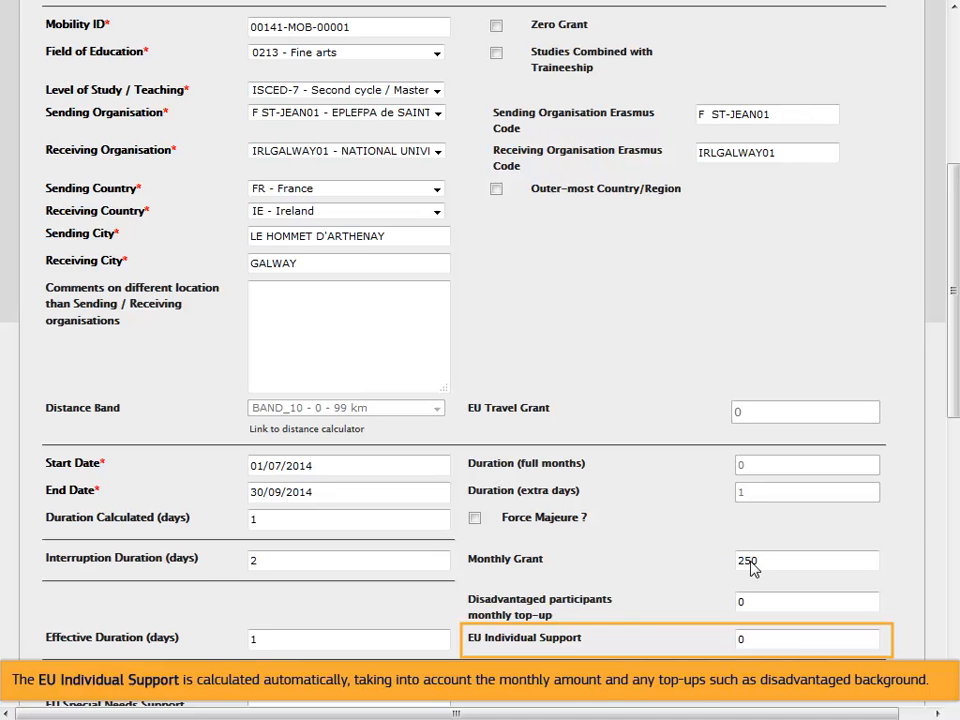
Step: Set the main instruction/work language to EN - English
left_click_drag(949, 409, 949, 576)
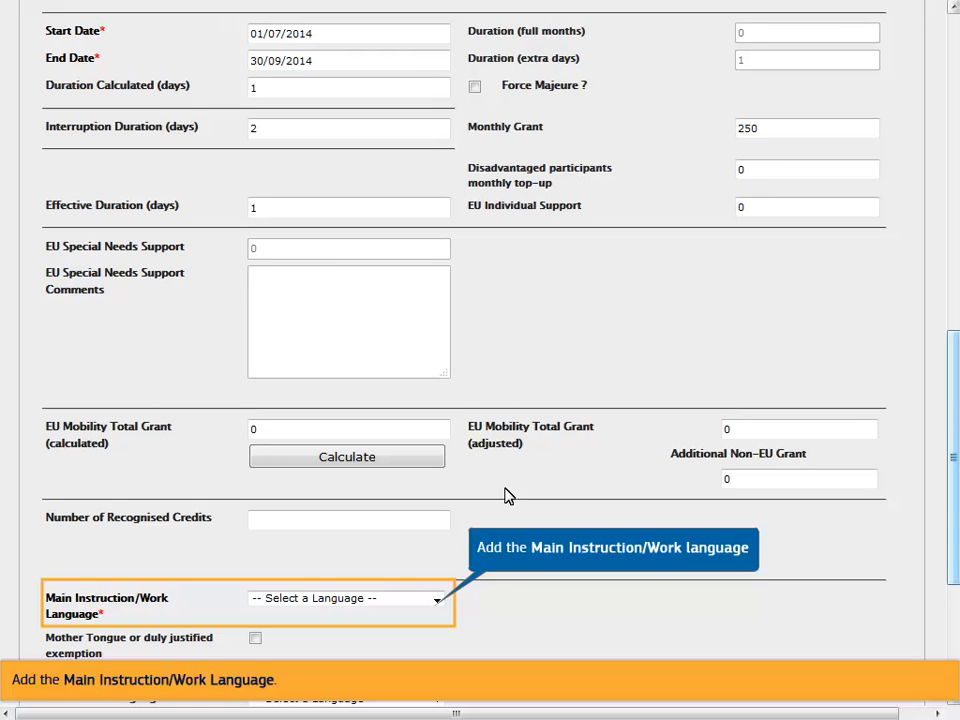
left_click(438, 601)
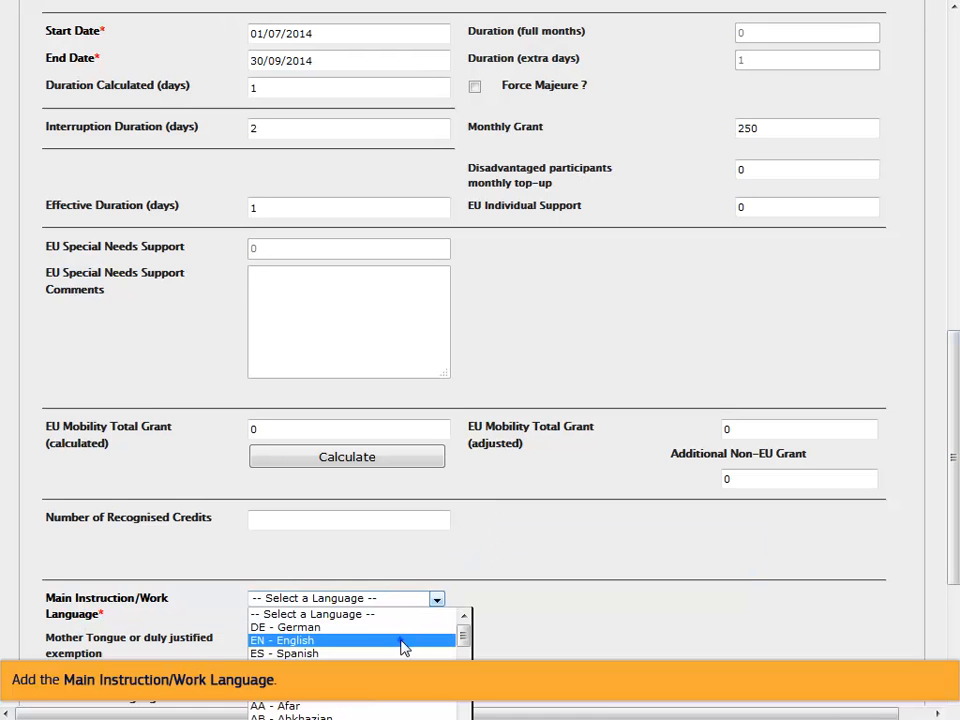
left_click(403, 640)
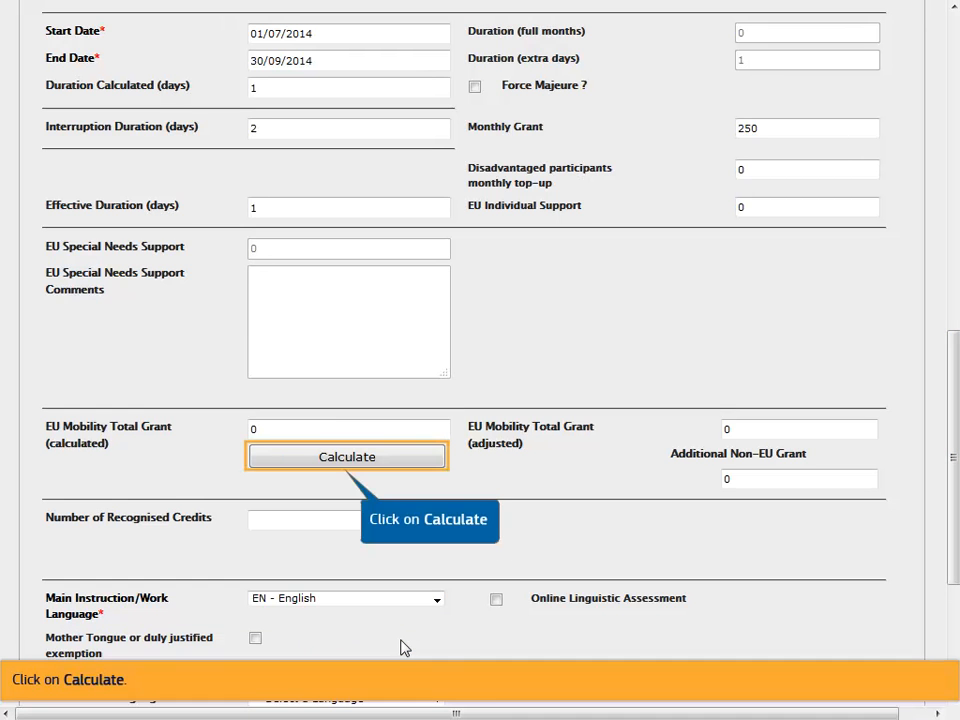
Step: Calculate the grant, giving 90 days, 88 effective days and an EU total of 733.00
left_click(432, 462)
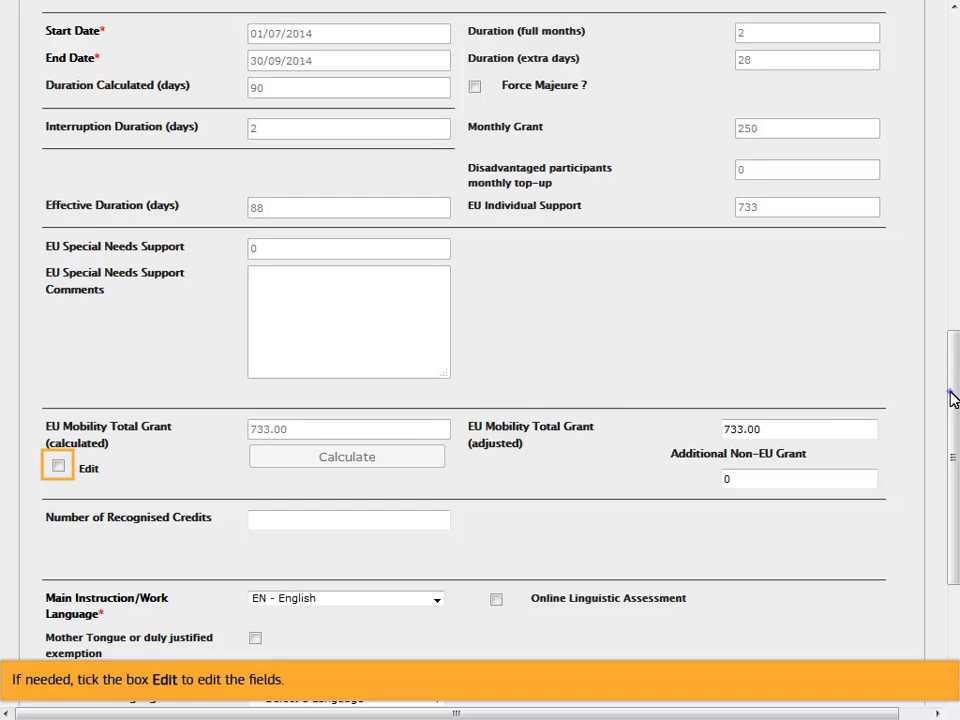
left_click_drag(952, 395, 952, 500)
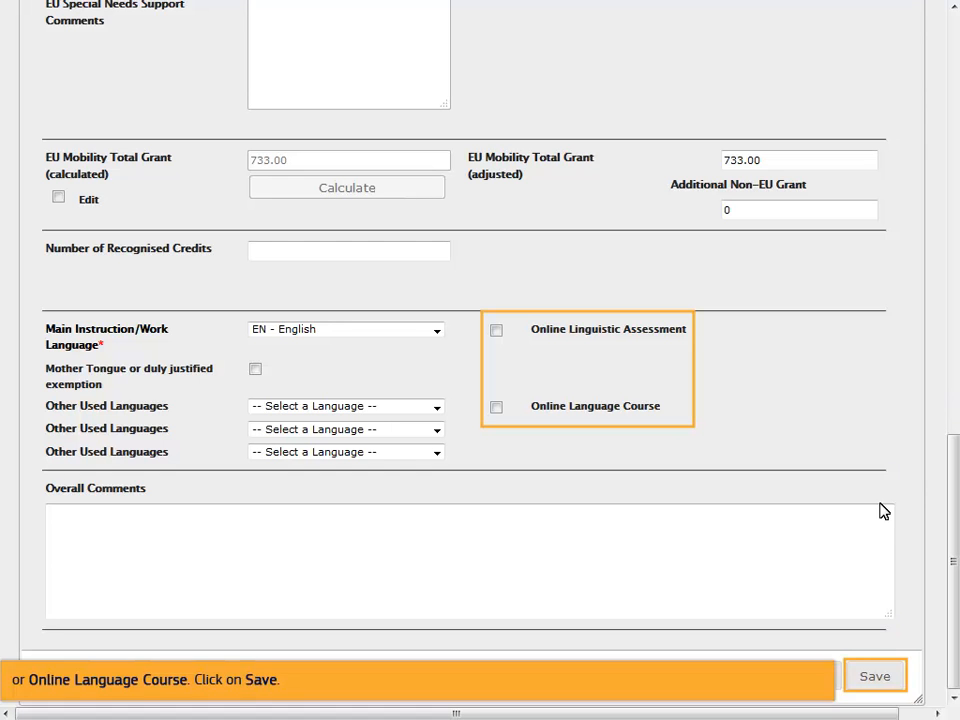
Step: Save the mobility so entry 00141-MOB-00001 appears in the Mobilities table
left_click(873, 676)
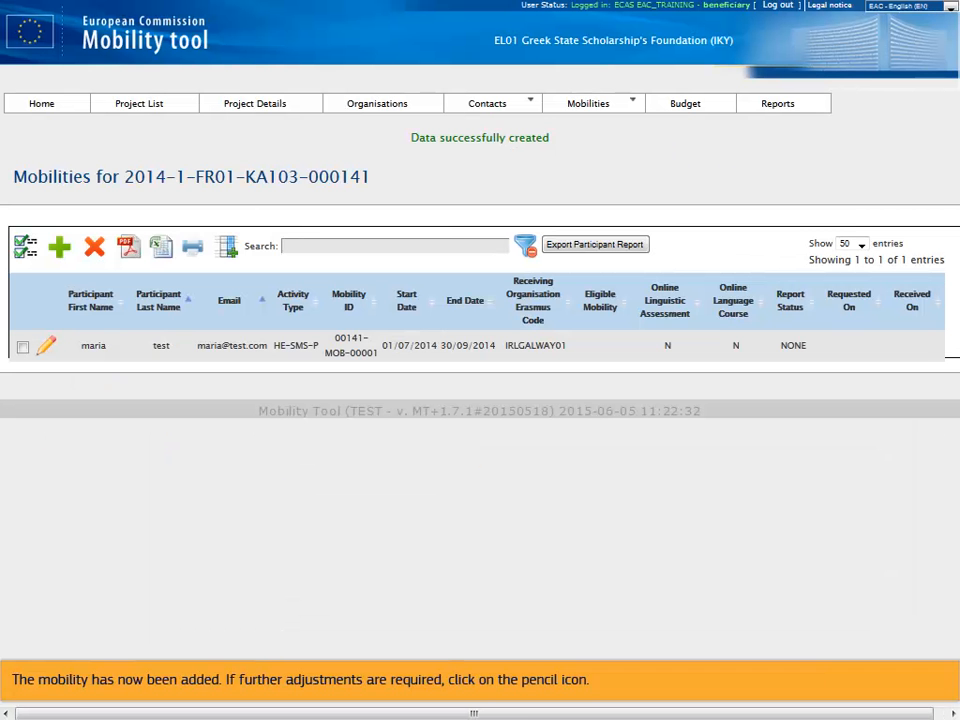